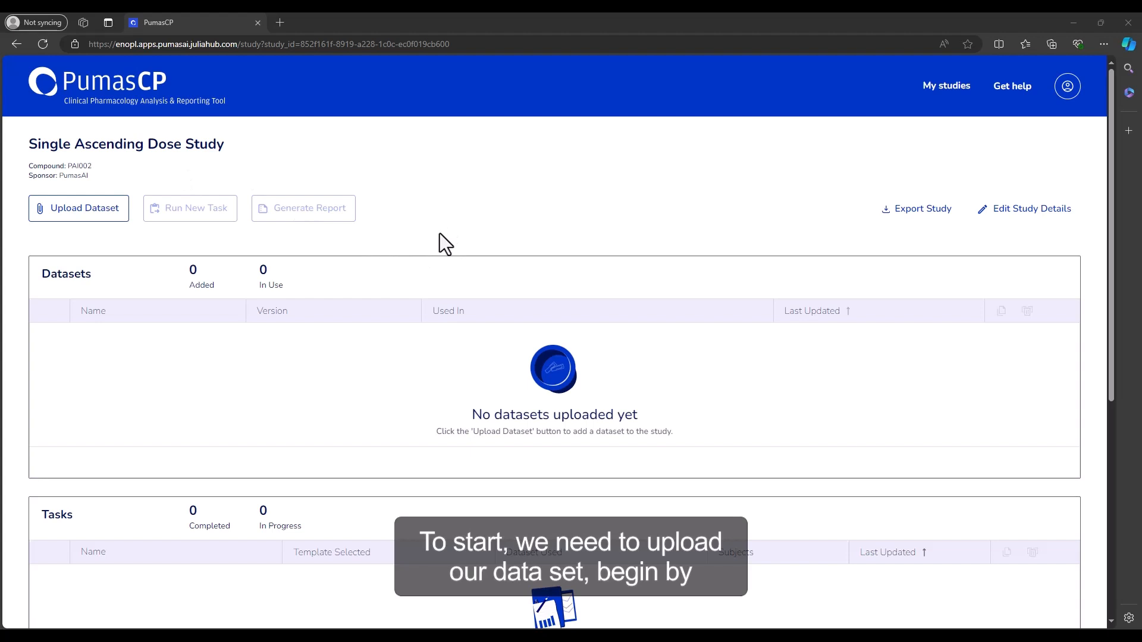
Upload the SAD_Data file from the Datasets folder to the Single Ascending Dose Study as a dataset.
{"action": "left_click", "coordinate": [93, 215]}
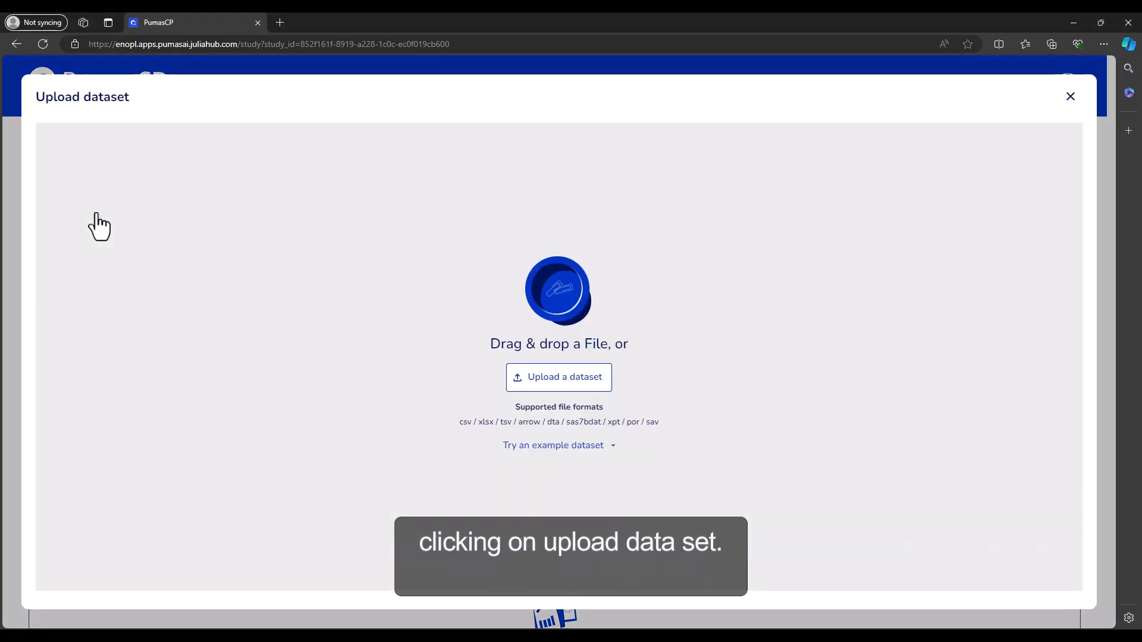
{"action": "left_click", "coordinate": [555, 381]}
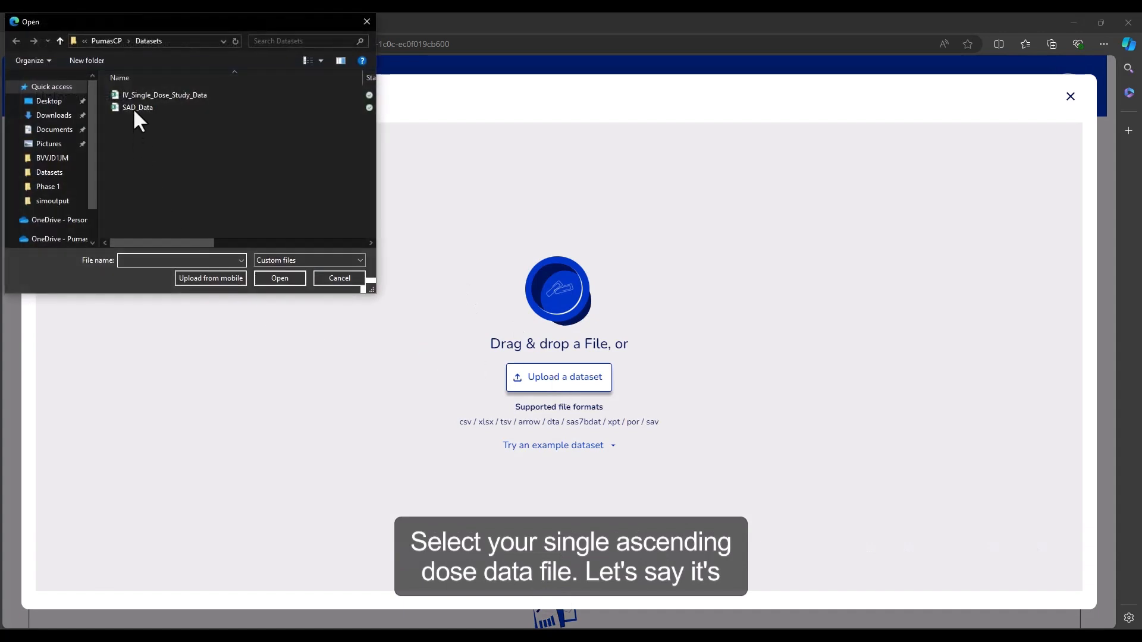
{"action": "left_click", "coordinate": [134, 107]}
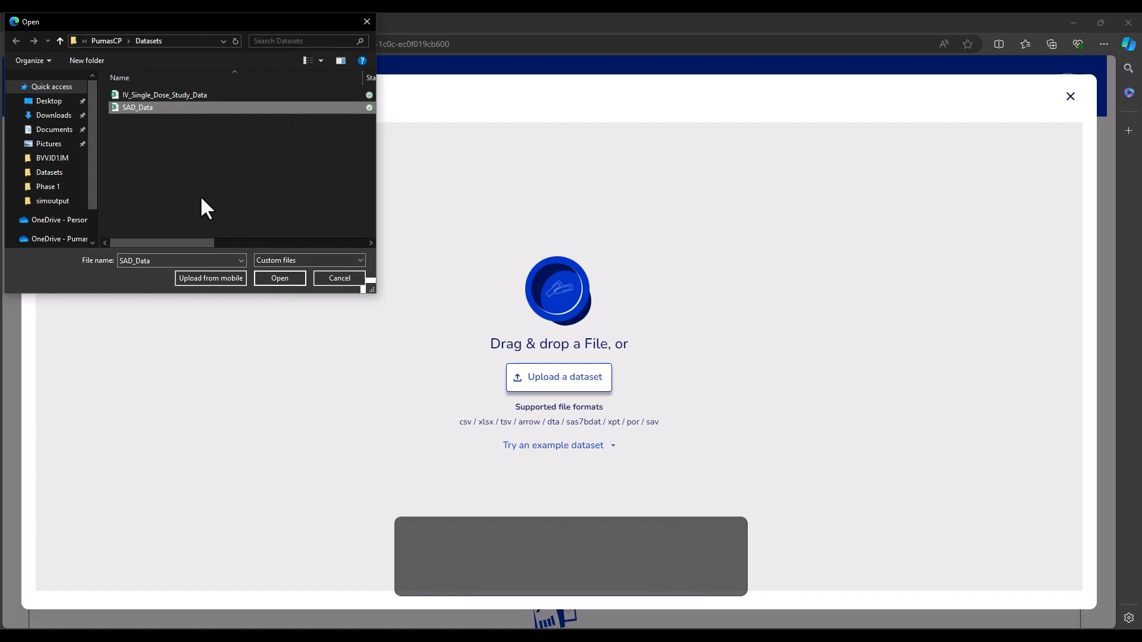
{"action": "left_click", "coordinate": [284, 279]}
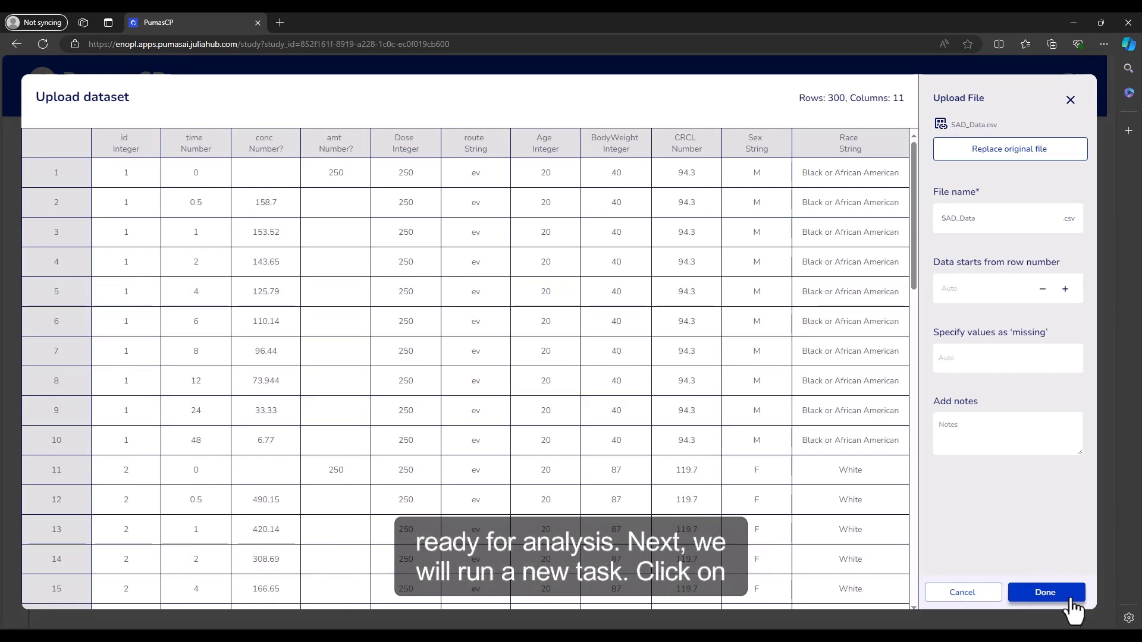
{"action": "left_click", "coordinate": [1052, 592]}
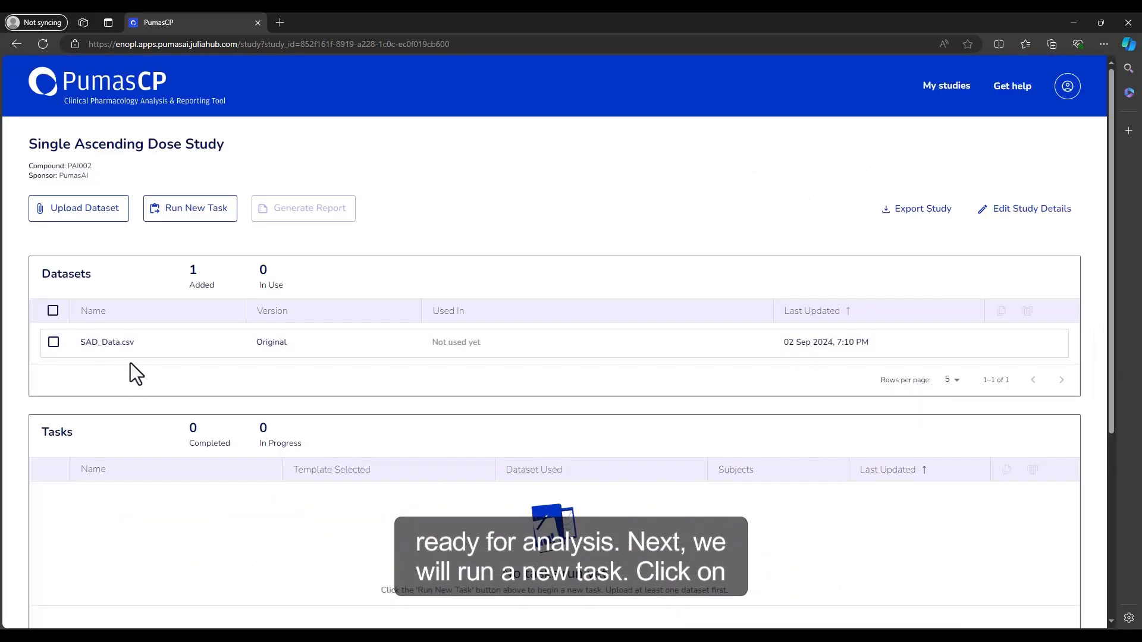
Start a new Non-Compartmental Analysis task named SAD_NCA that uses the original version of SAD_Data.csv.
{"action": "left_click", "coordinate": [189, 233]}
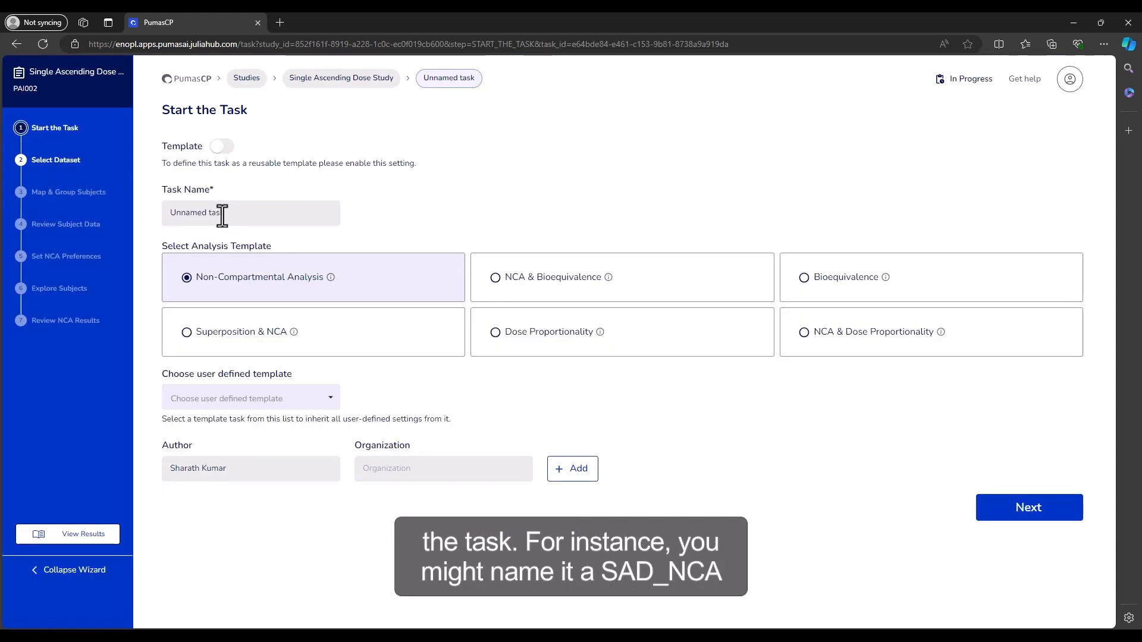
{"action": "left_click_drag", "start_coordinate": [224, 214], "coordinate": [161, 212]}
{"action": "type", "text": "SAD_NCA"}
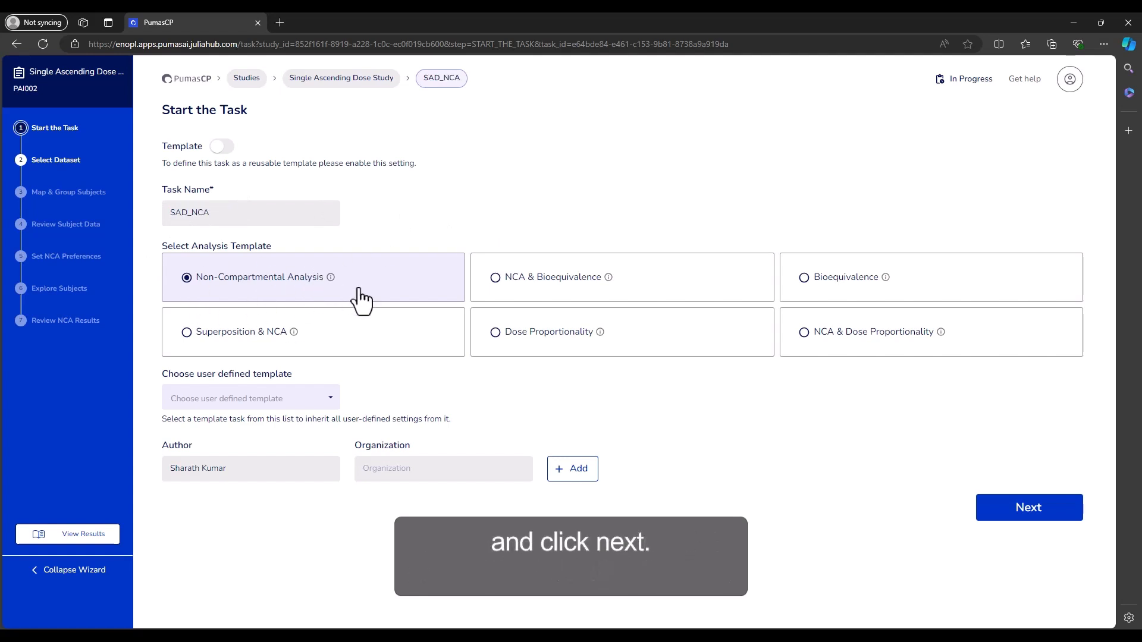
{"action": "left_click", "coordinate": [1013, 511]}
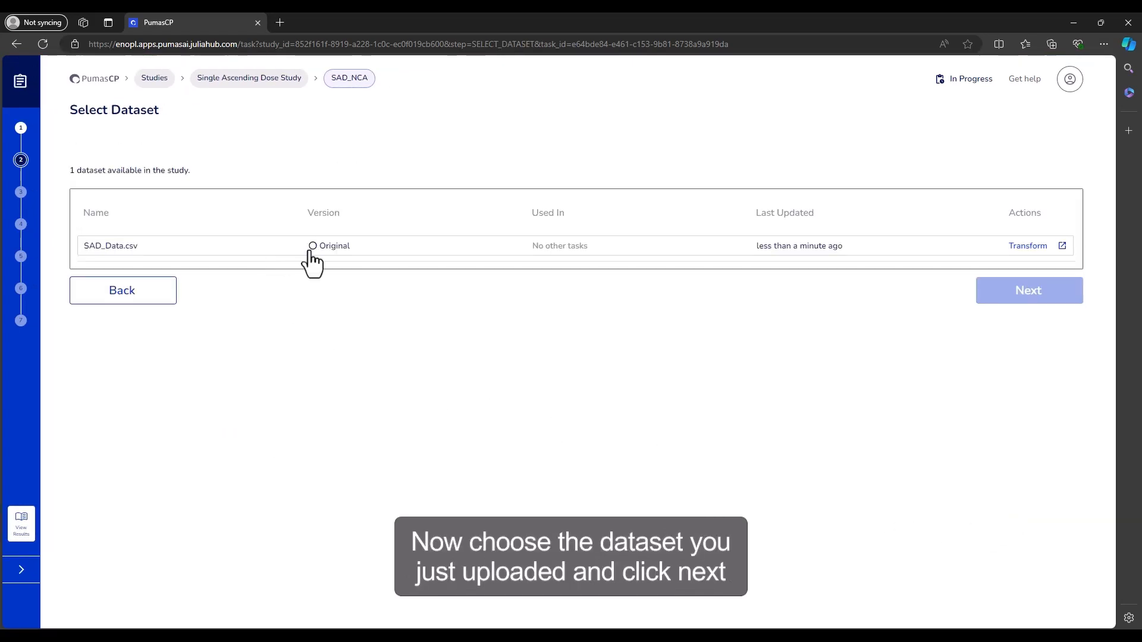
{"action": "left_click", "coordinate": [312, 246]}
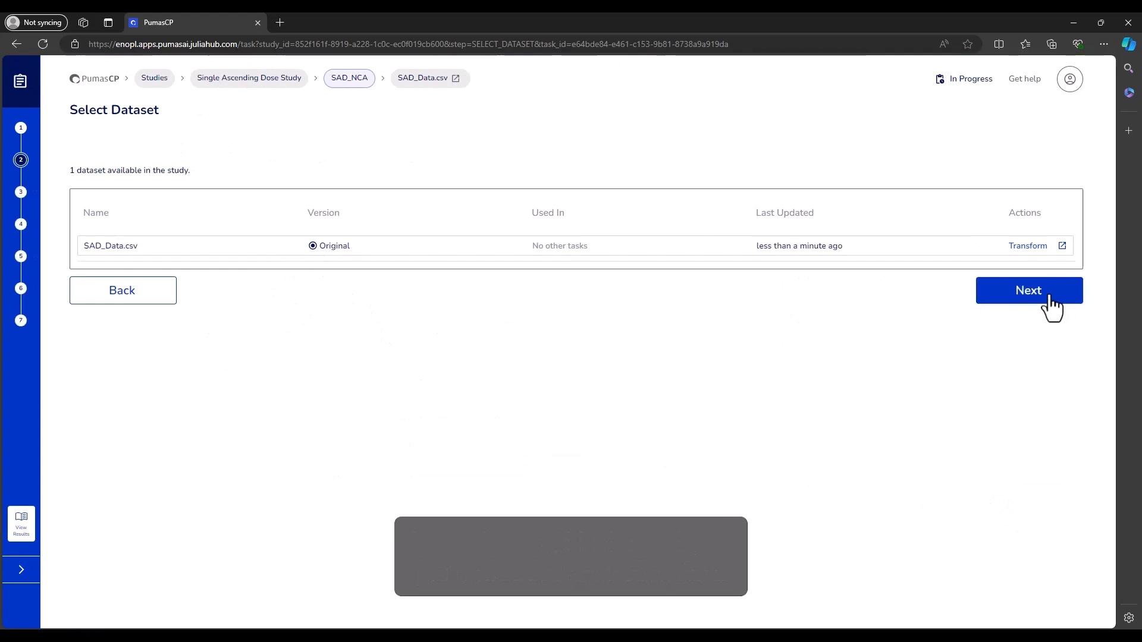
{"action": "left_click", "coordinate": [1048, 294]}
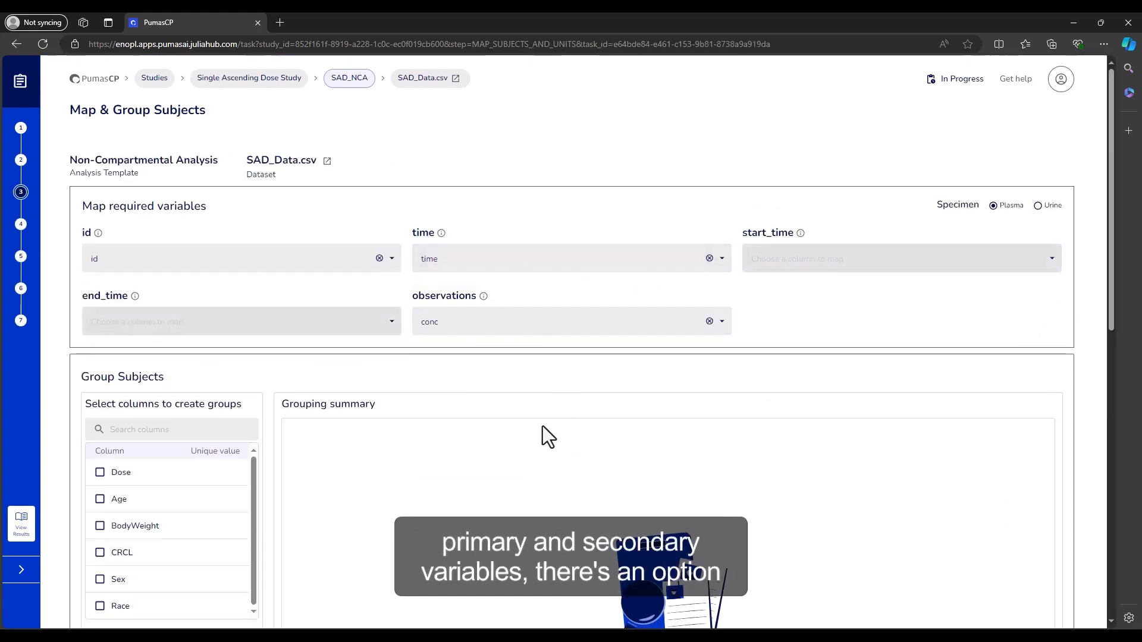
Look over the variable mapping and grouping options, and examine the columns in the SAD_Data.csv preview before returning to the task.
{"action": "scroll", "coordinate": [542, 433], "scroll_direction": "down", "scroll_amount": 2}
{"action": "scroll", "coordinate": [540, 428], "scroll_direction": "down", "scroll_amount": 1}
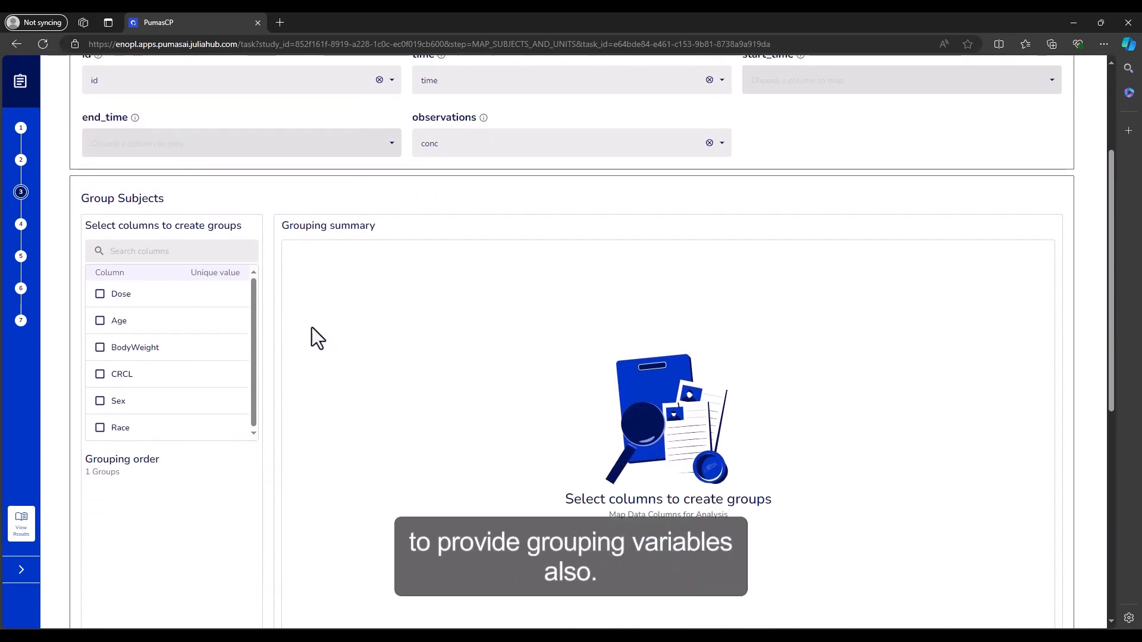
{"action": "scroll", "coordinate": [363, 352], "scroll_direction": "up", "scroll_amount": 3}
{"action": "left_click", "coordinate": [327, 161]}
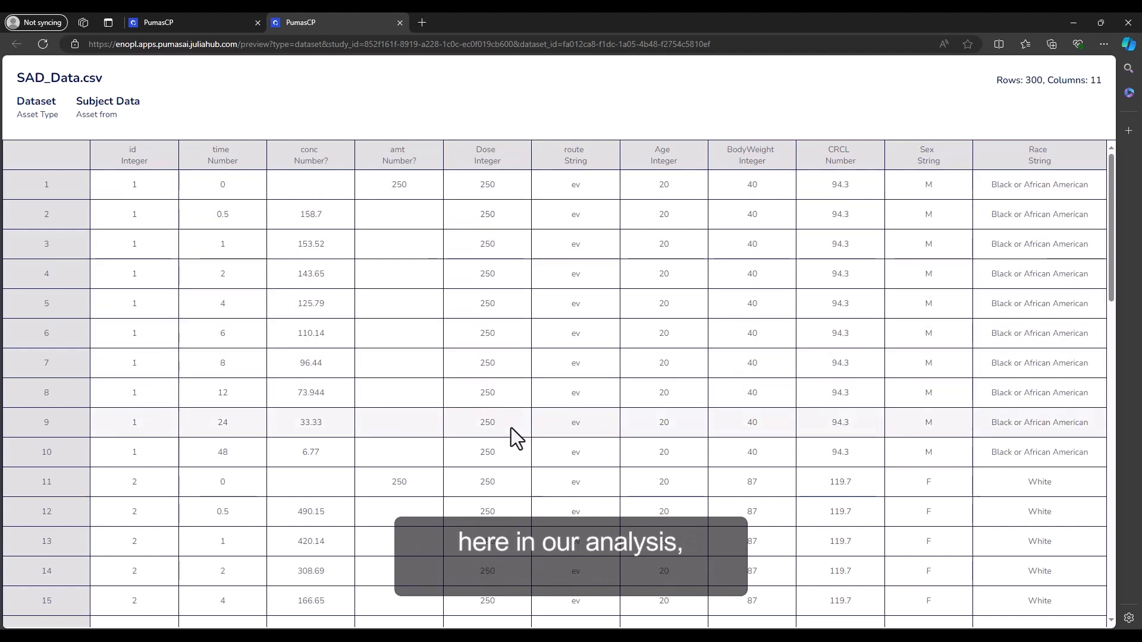
{"action": "scroll", "coordinate": [522, 490], "scroll_direction": "down", "scroll_amount": 5}
{"action": "scroll", "coordinate": [519, 486], "scroll_direction": "up", "scroll_amount": 5}
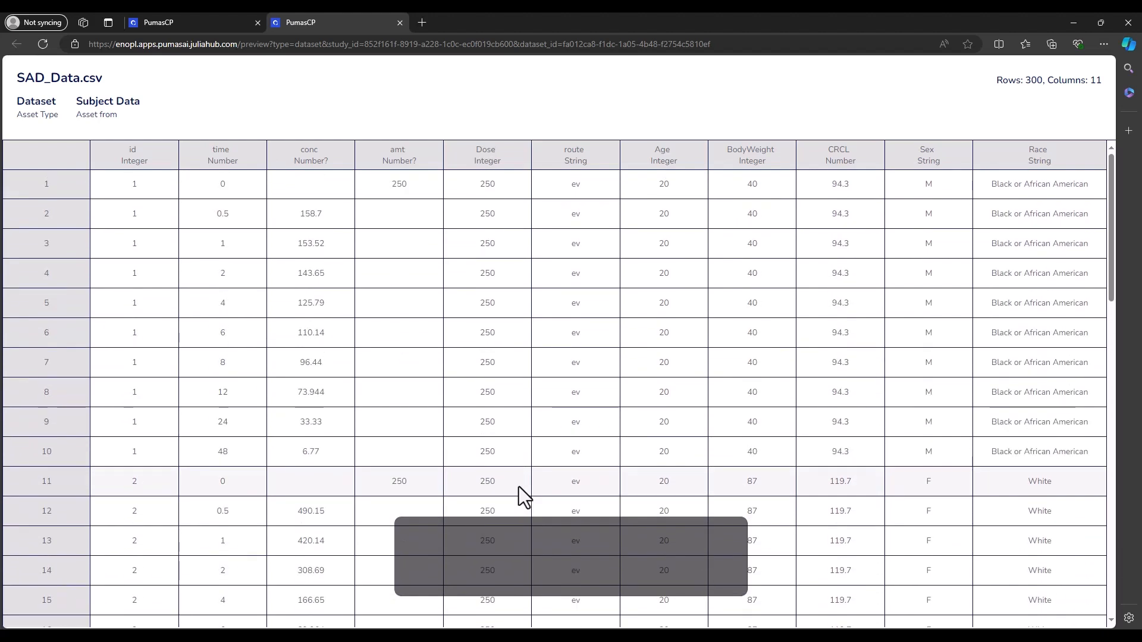
{"action": "left_click", "coordinate": [184, 24]}
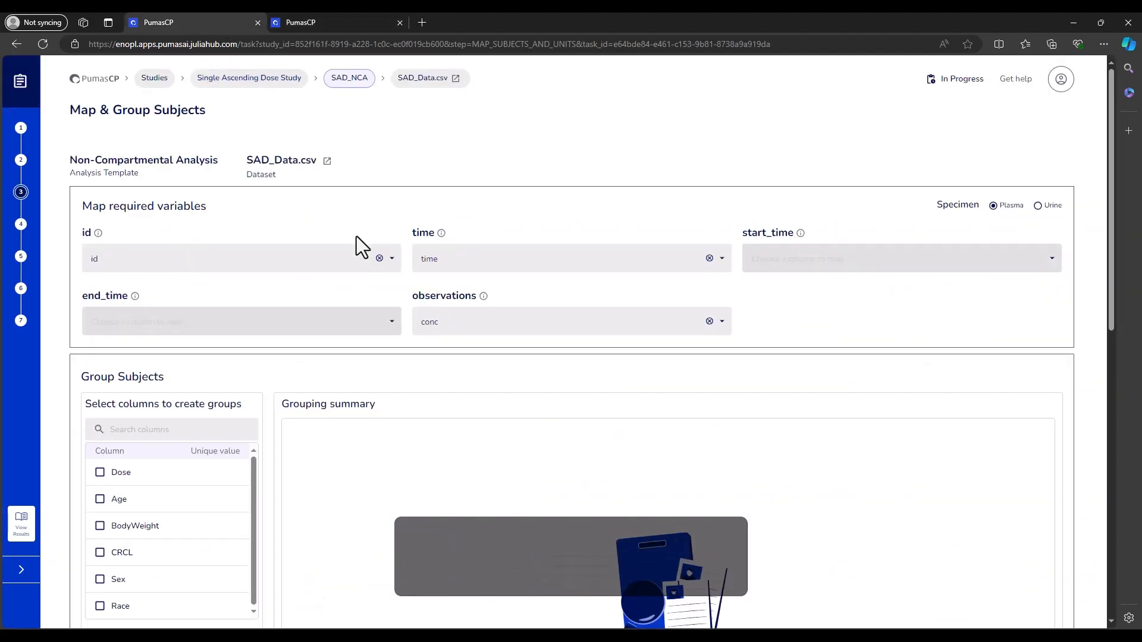
Group the subjects by the Dose column.
{"action": "scroll", "coordinate": [368, 455], "scroll_direction": "down", "scroll_amount": 1}
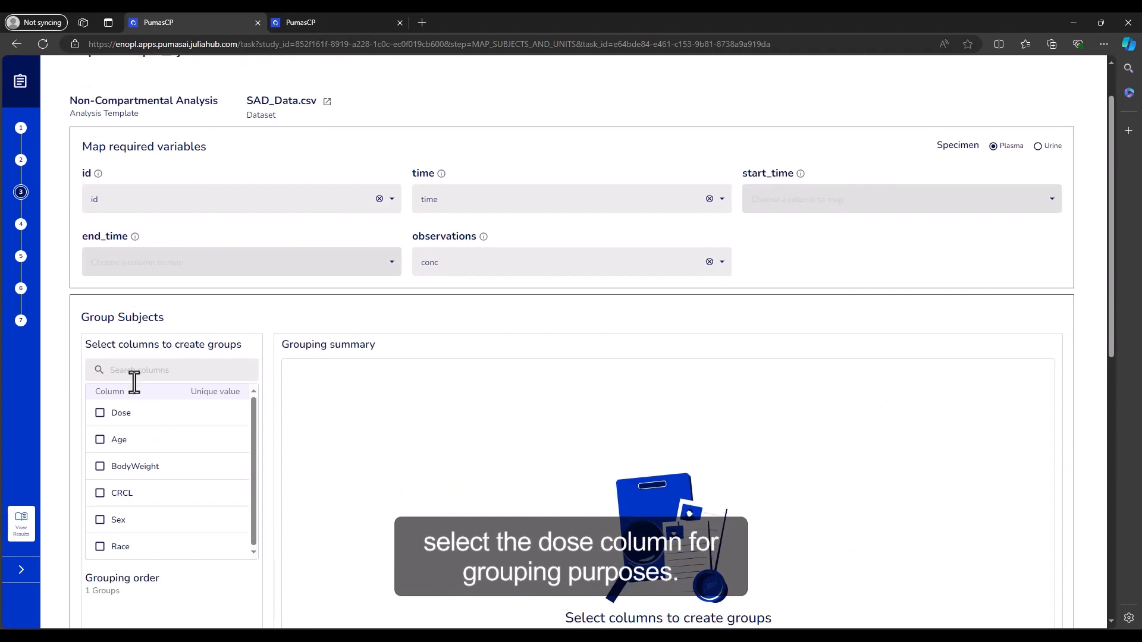
{"action": "left_click", "coordinate": [100, 415]}
{"action": "scroll", "coordinate": [502, 443], "scroll_direction": "down", "scroll_amount": 1}
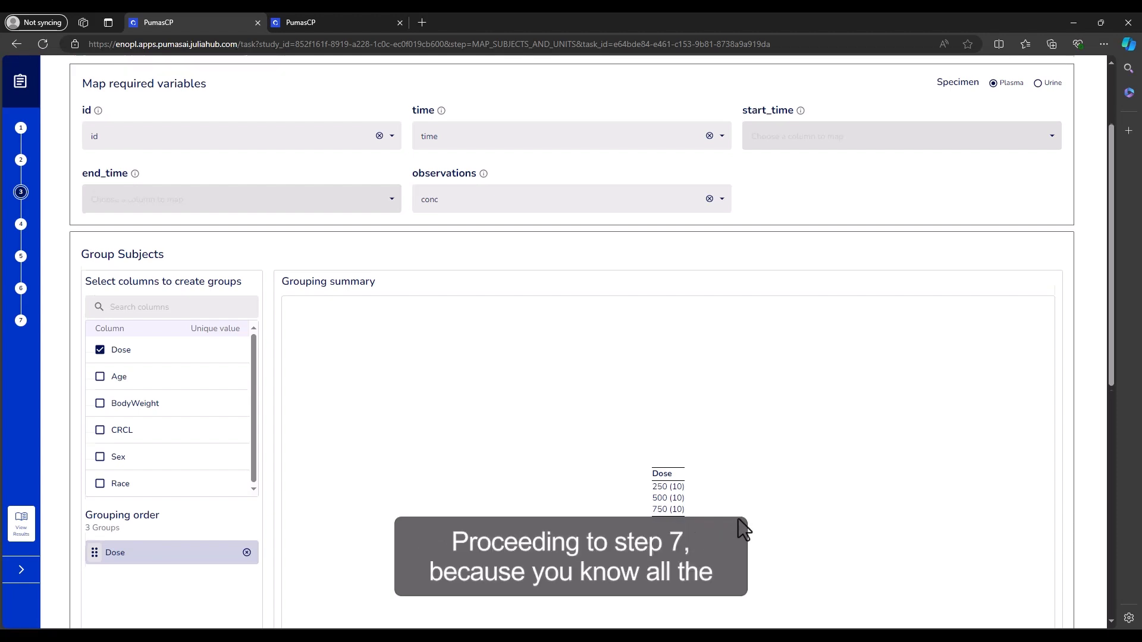
Review the other variable mappings and skip ahead to the Review NCA Results stage of the task.
{"action": "scroll", "coordinate": [743, 529], "scroll_direction": "down", "scroll_amount": 8}
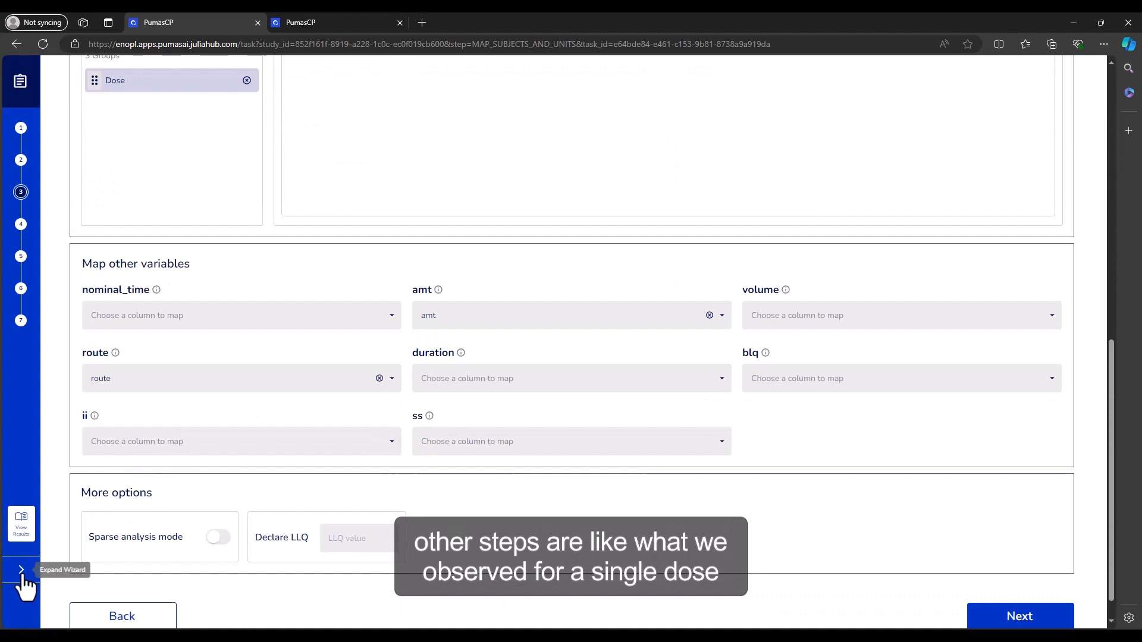
{"action": "left_click", "coordinate": [22, 571]}
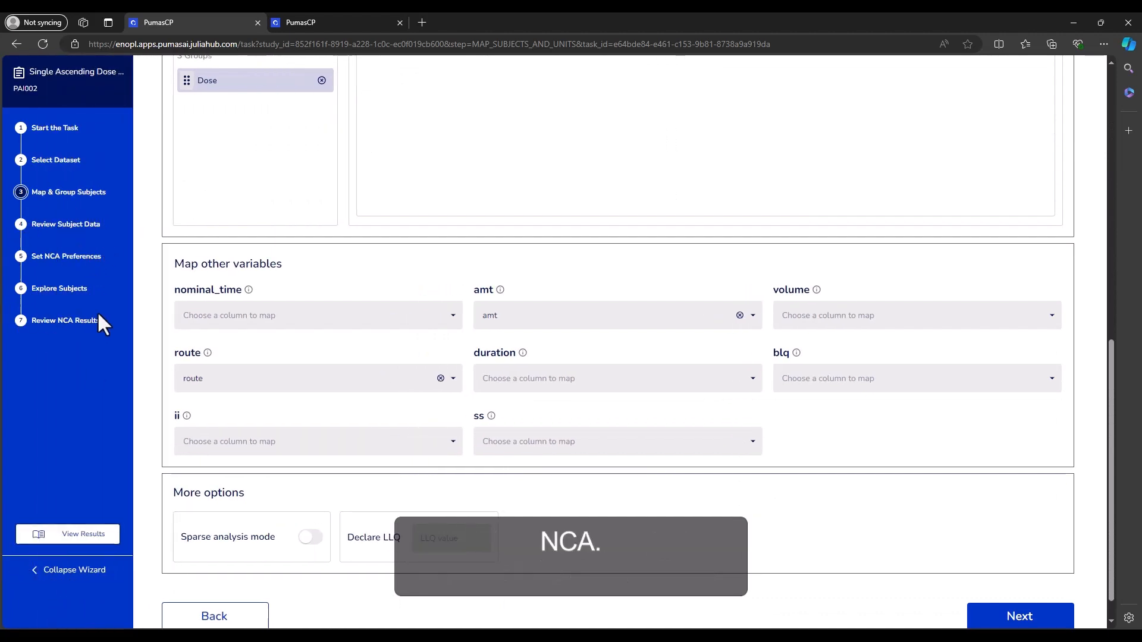
{"action": "left_click", "coordinate": [23, 326]}
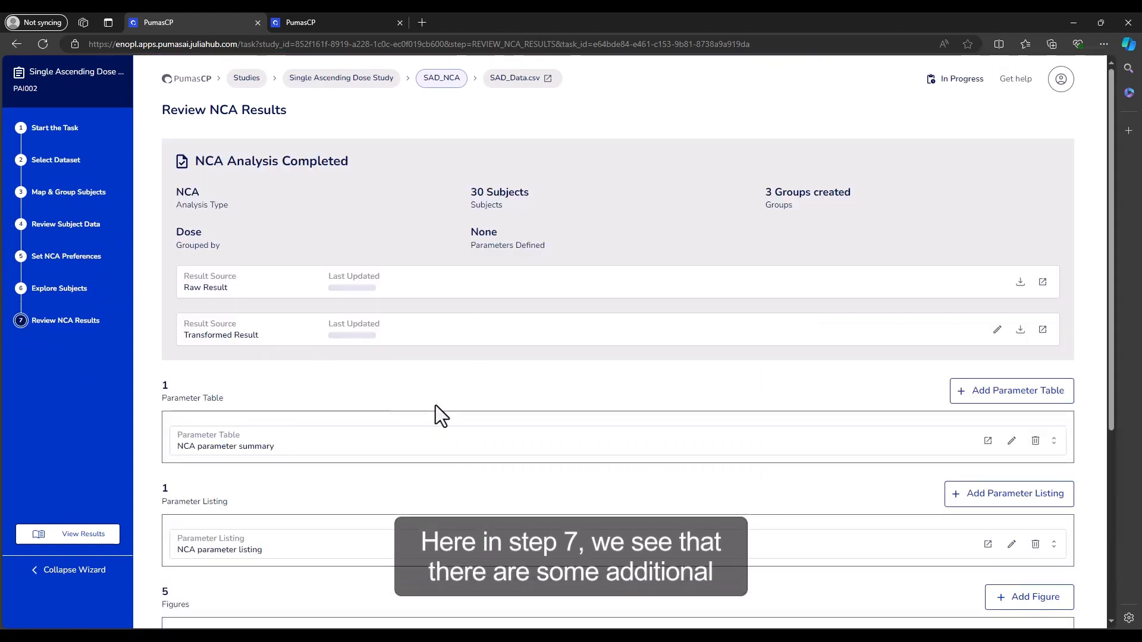
Examine the tmax, cmax and auclast versus group figures among the generated NCA results.
{"action": "scroll", "coordinate": [435, 405], "scroll_direction": "down", "scroll_amount": 4}
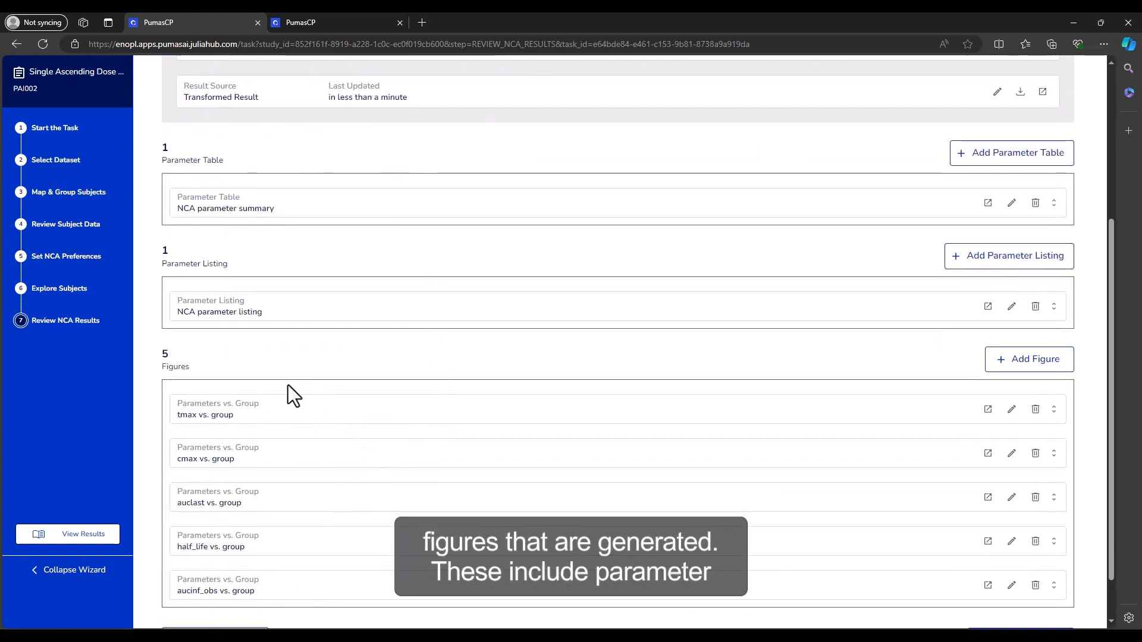
{"action": "left_click", "coordinate": [280, 427]}
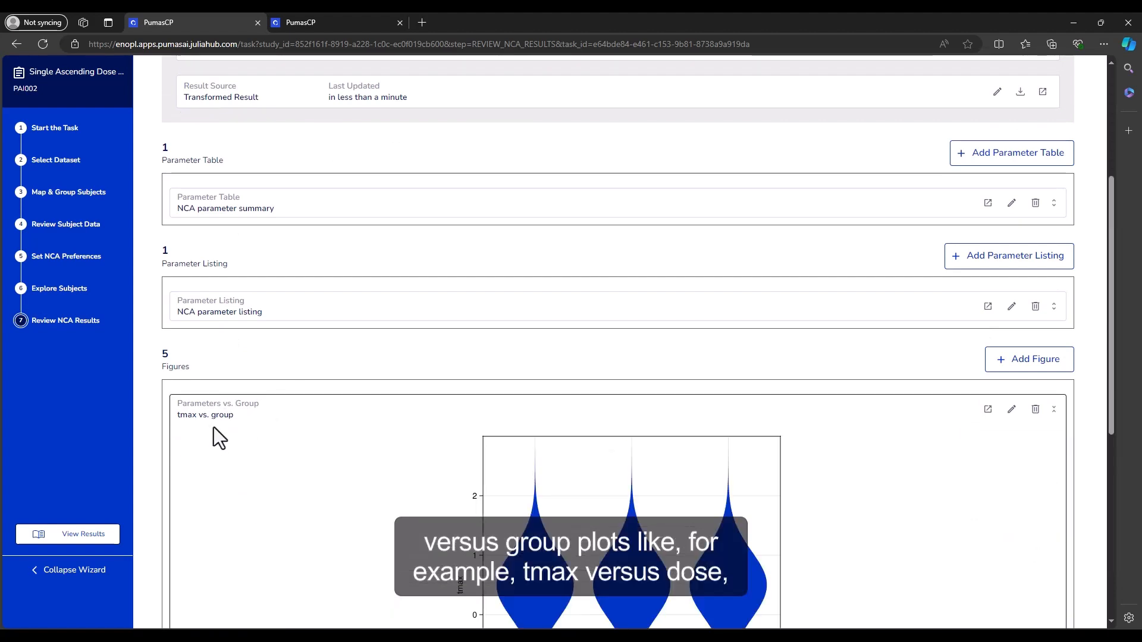
{"action": "scroll", "coordinate": [333, 461], "scroll_direction": "down", "scroll_amount": 3}
{"action": "scroll", "coordinate": [280, 473], "scroll_direction": "down", "scroll_amount": 3}
{"action": "left_click", "coordinate": [304, 451]}
{"action": "scroll", "coordinate": [435, 452], "scroll_direction": "down", "scroll_amount": 3}
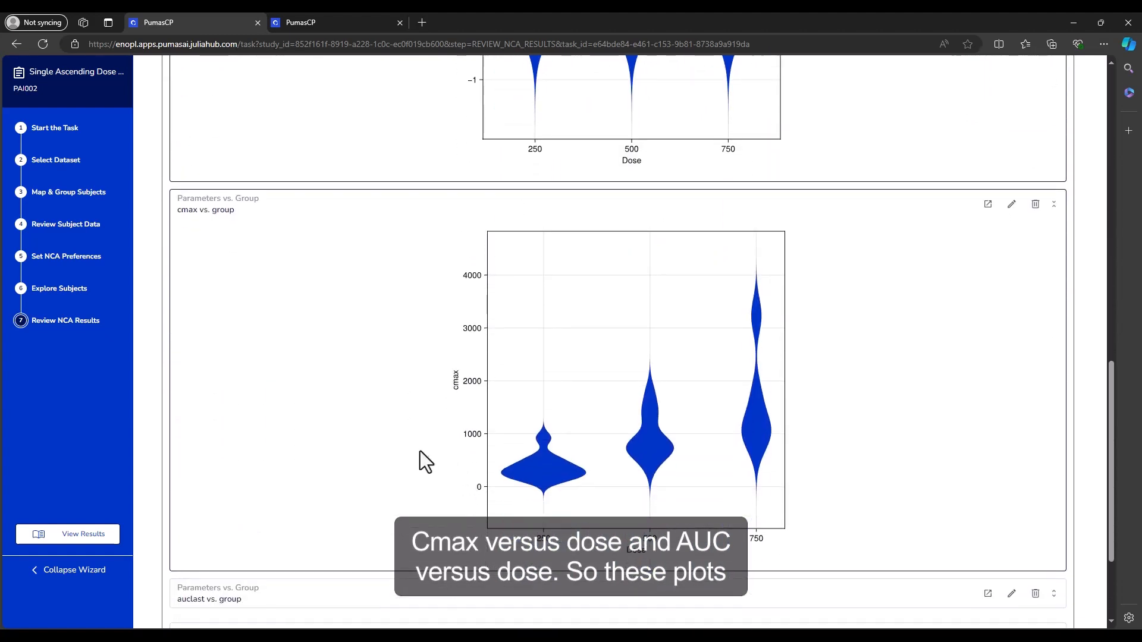
{"action": "scroll", "coordinate": [280, 469], "scroll_direction": "down", "scroll_amount": 3}
{"action": "left_click", "coordinate": [268, 463]}
{"action": "scroll", "coordinate": [336, 454], "scroll_direction": "down", "scroll_amount": 4}
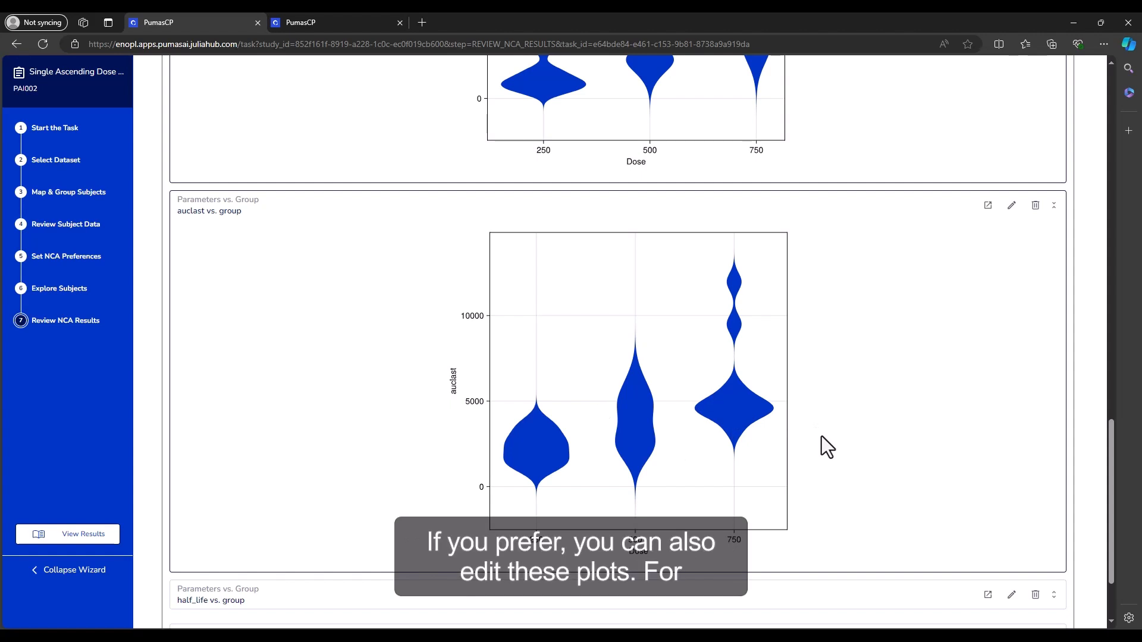
{"action": "scroll", "coordinate": [821, 436], "scroll_direction": "up", "scroll_amount": 4}
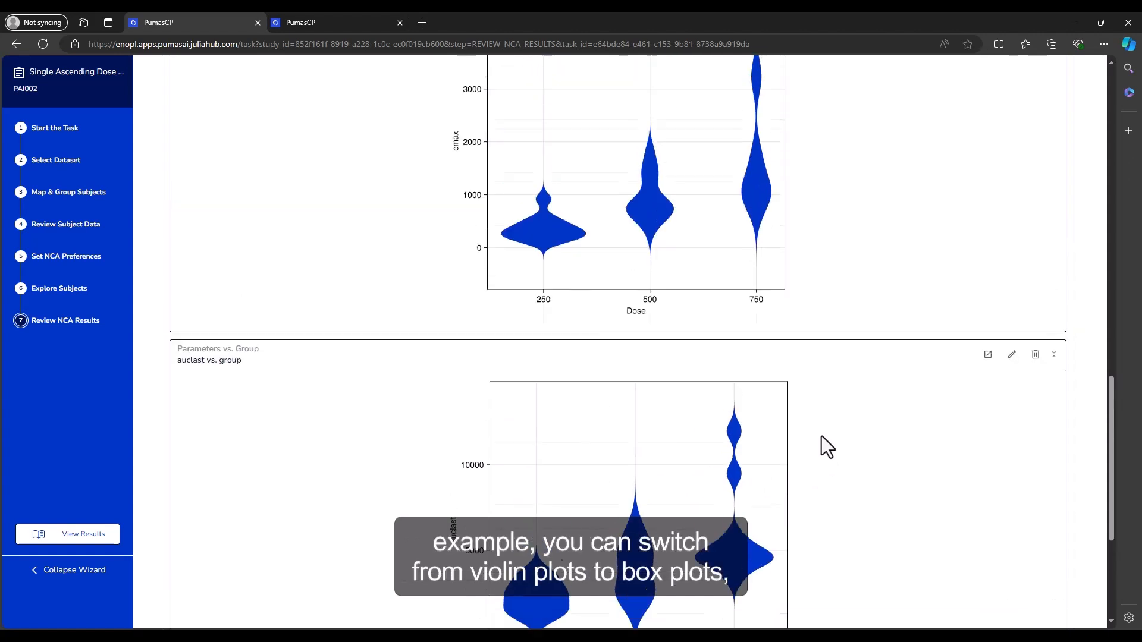
{"action": "scroll", "coordinate": [802, 471], "scroll_direction": "down", "scroll_amount": 4}
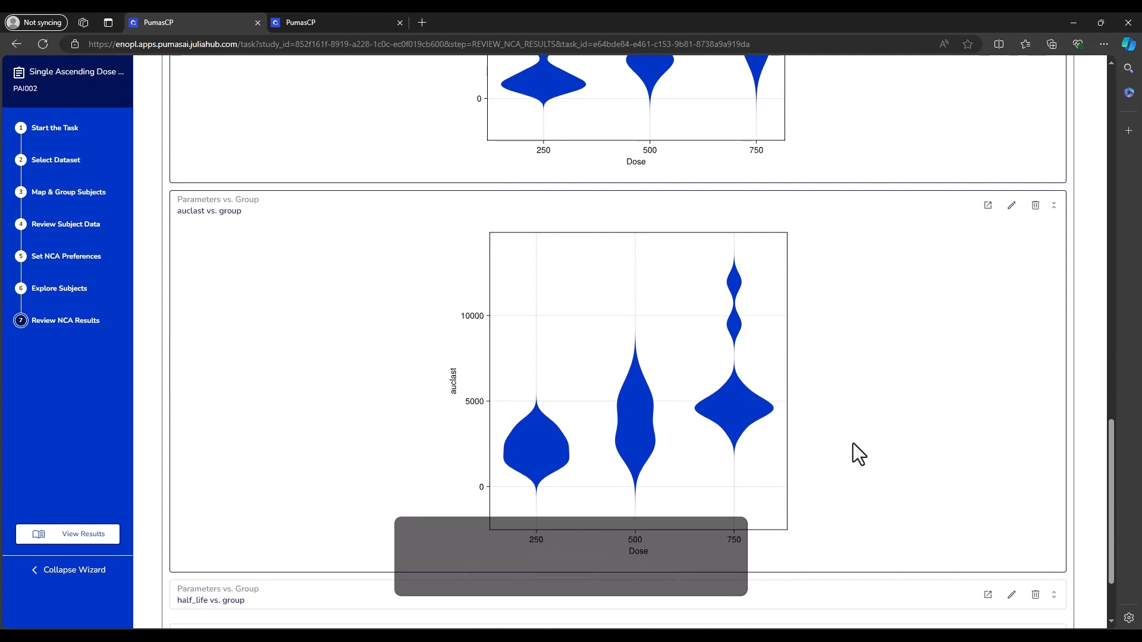
{"action": "scroll", "coordinate": [853, 443], "scroll_direction": "down", "scroll_amount": 3}
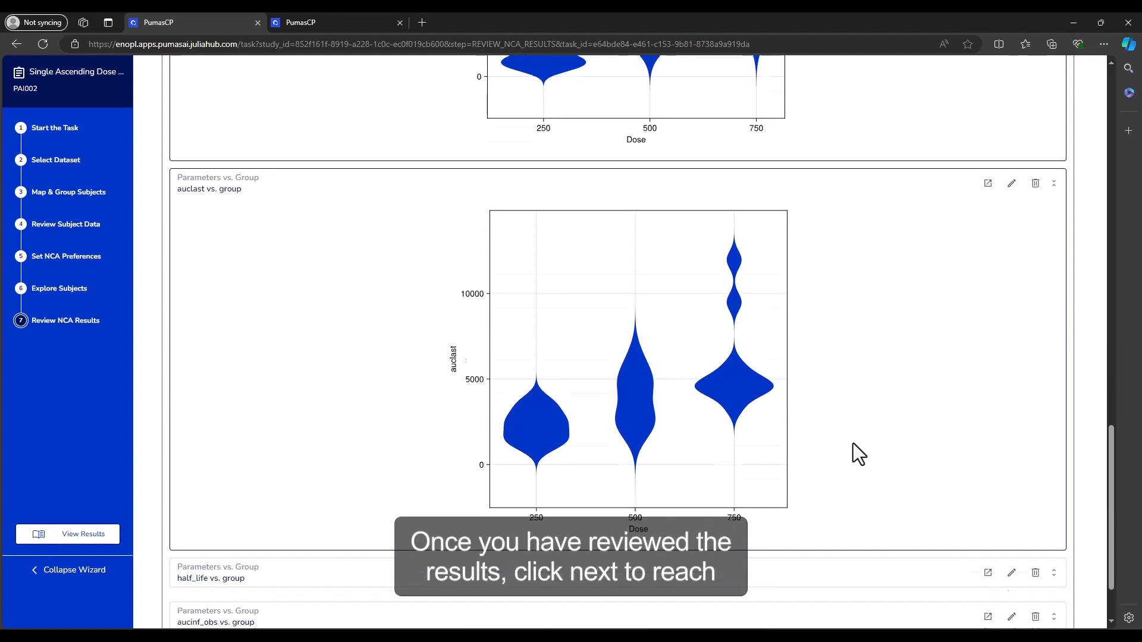
Proceed to the results page, download the raw analysis result as csv file SAD_NCA_NCA_raw_result, and complete the task.
{"action": "left_click", "coordinate": [983, 602]}
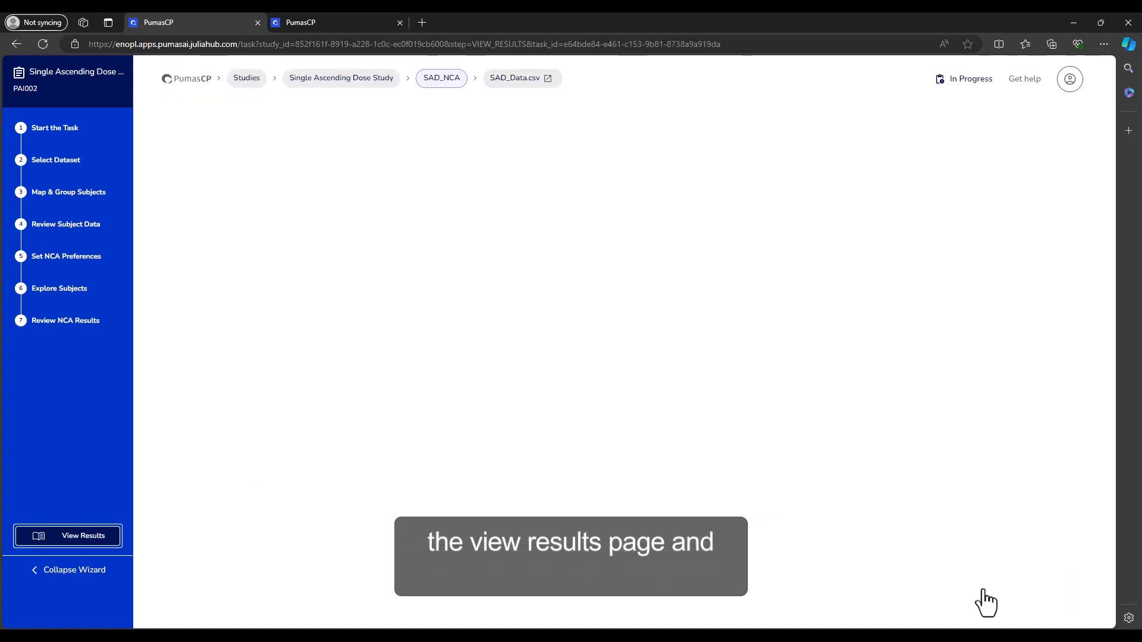
{"action": "scroll", "coordinate": [806, 559], "scroll_direction": "down", "scroll_amount": 15}
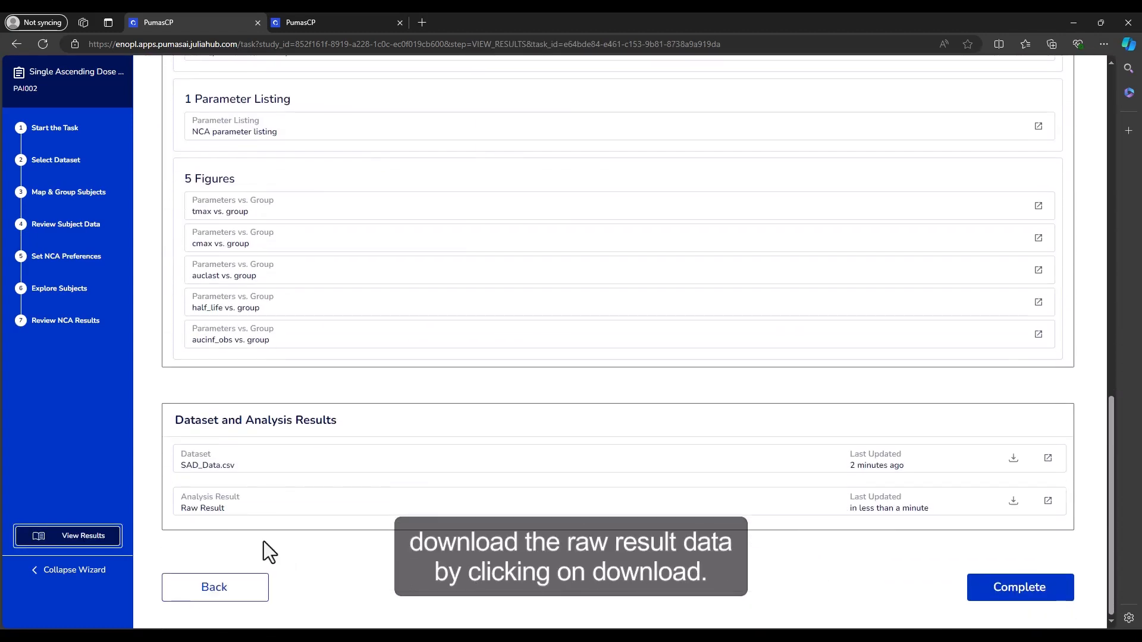
{"action": "left_click", "coordinate": [1013, 501]}
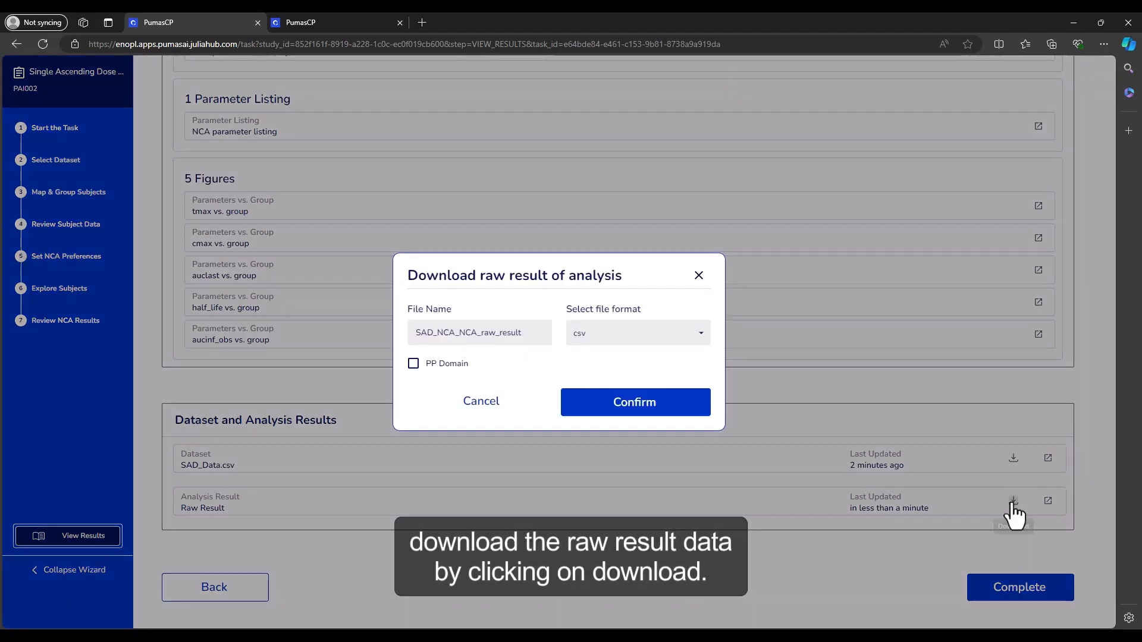
{"action": "left_click", "coordinate": [619, 410]}
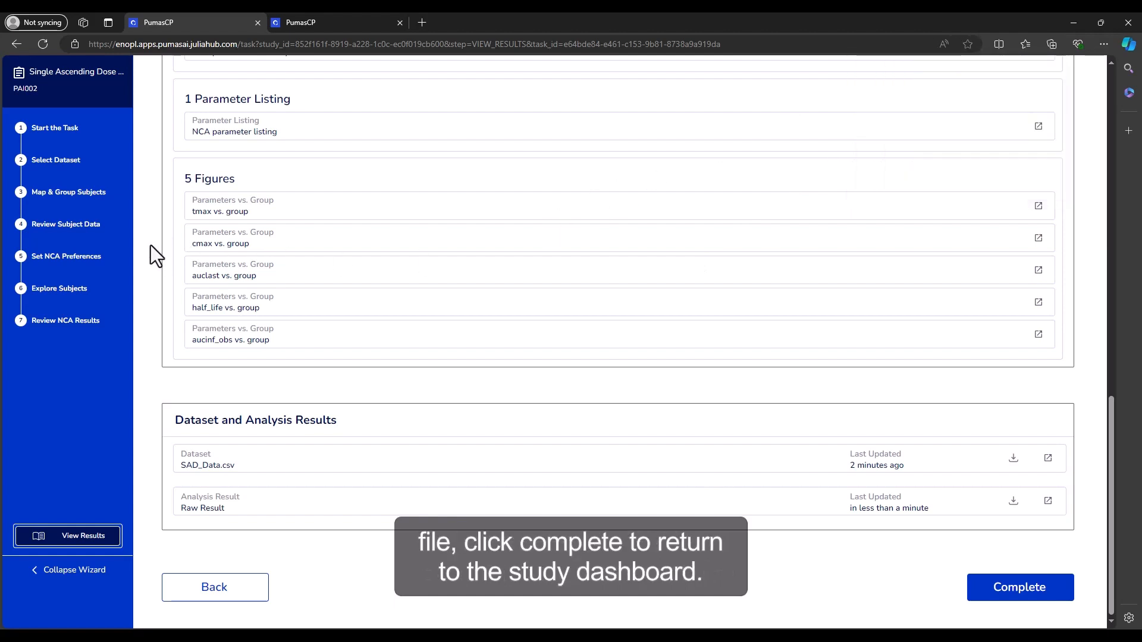
{"action": "left_click", "coordinate": [990, 592]}
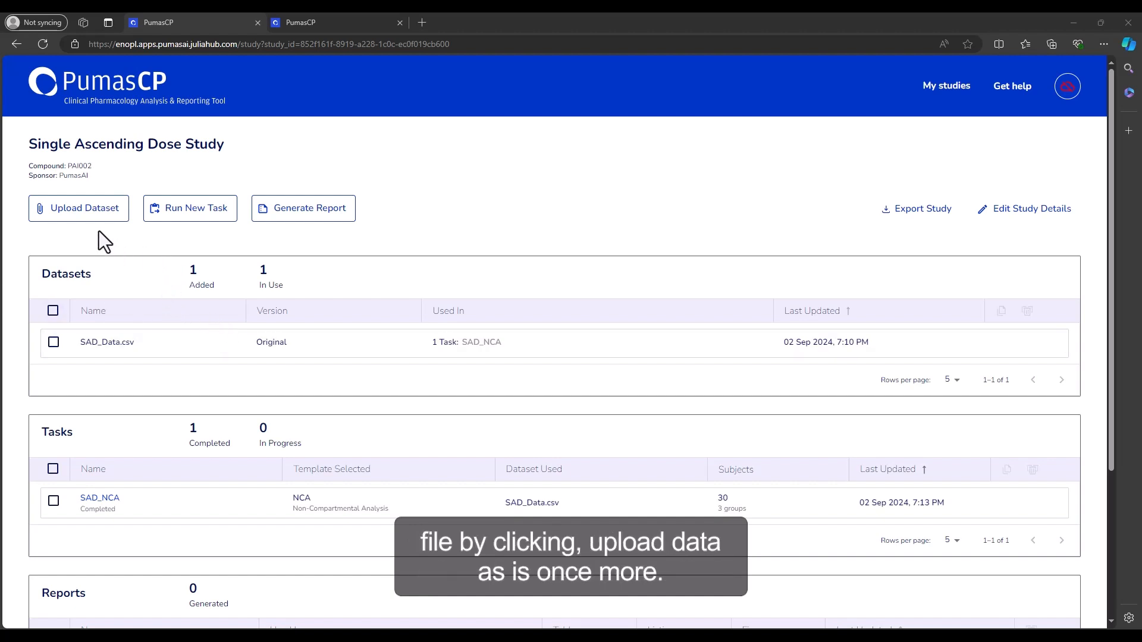
Upload the downloaded SAD_NCA_NCA_raw_result file to the study as another dataset.
{"action": "left_click", "coordinate": [93, 216]}
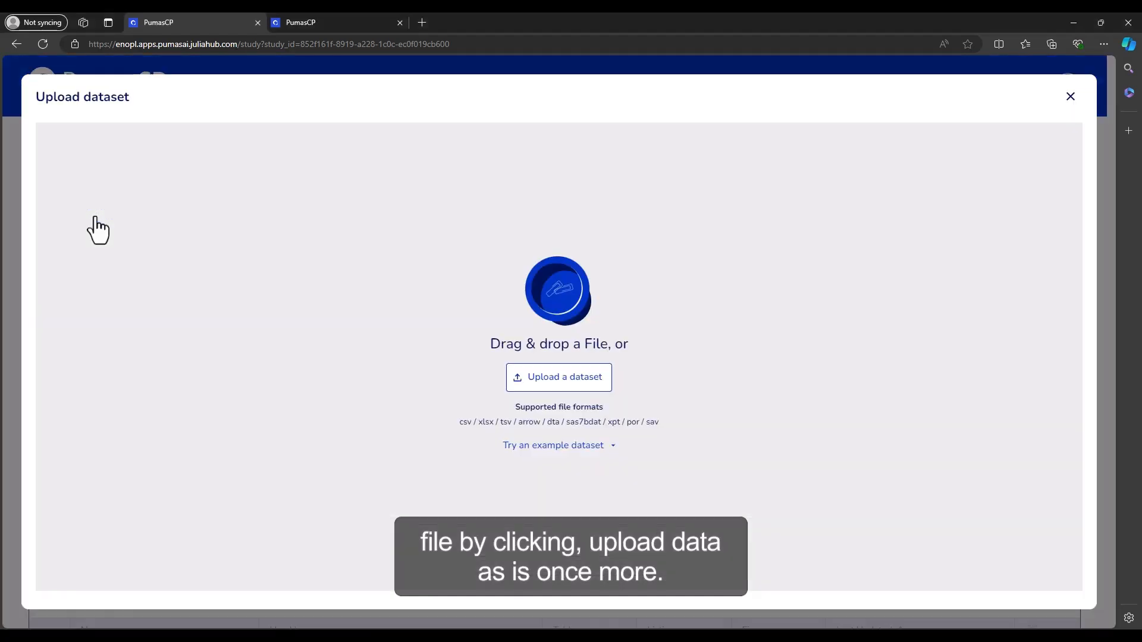
{"action": "left_click", "coordinate": [539, 386]}
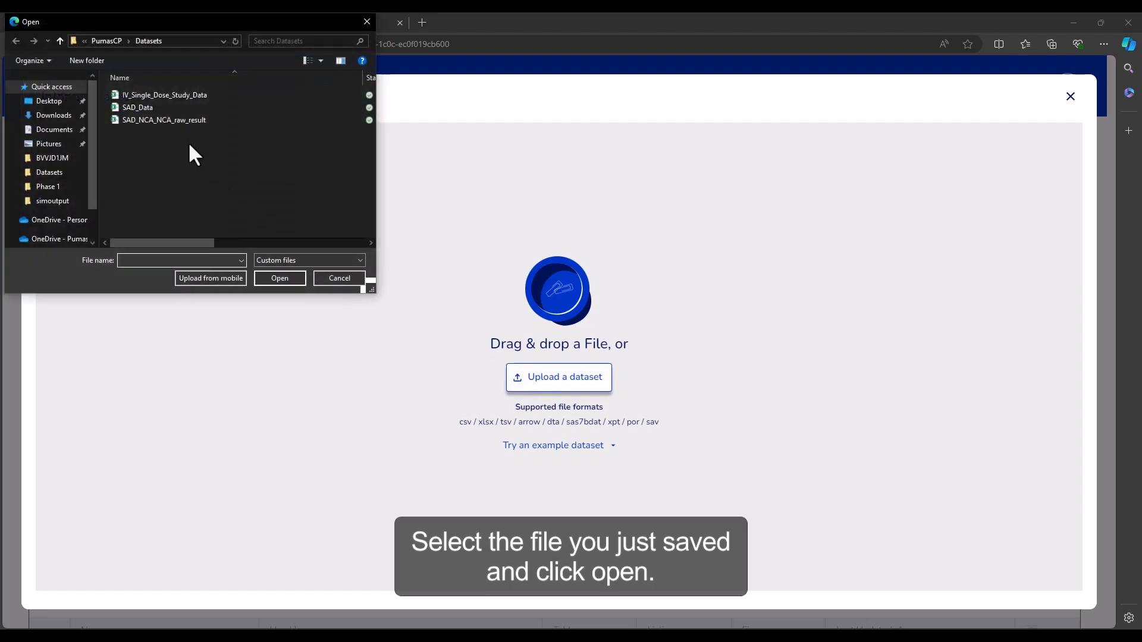
{"action": "left_click", "coordinate": [183, 123]}
{"action": "left_click", "coordinate": [287, 283]}
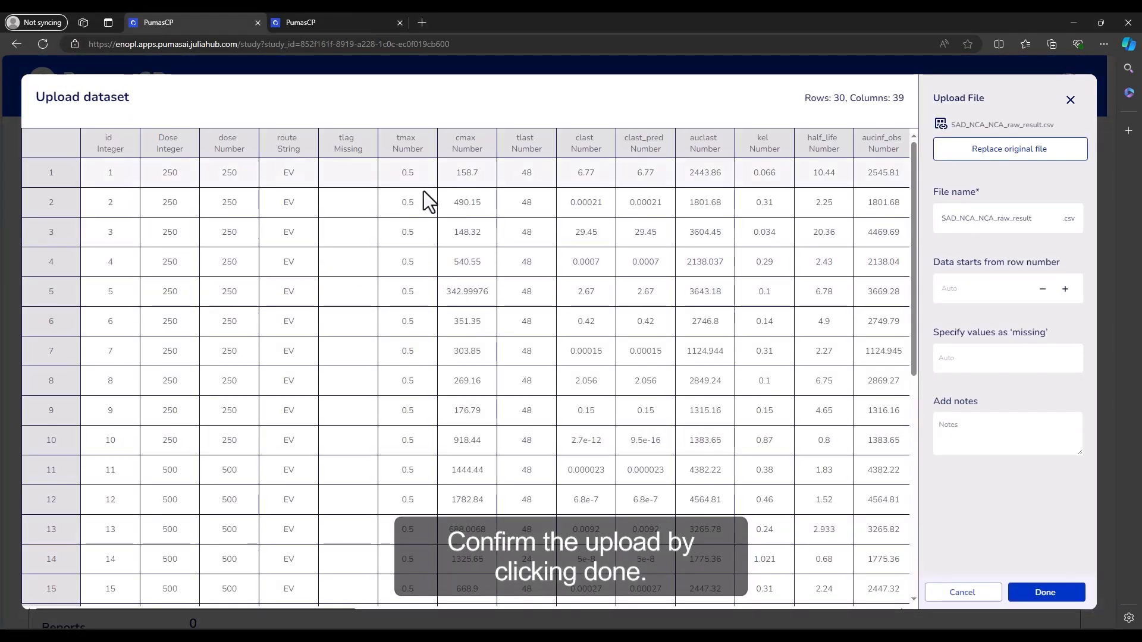
{"action": "left_click", "coordinate": [1042, 592]}
{"action": "mouse_move", "coordinate": [138, 351]}
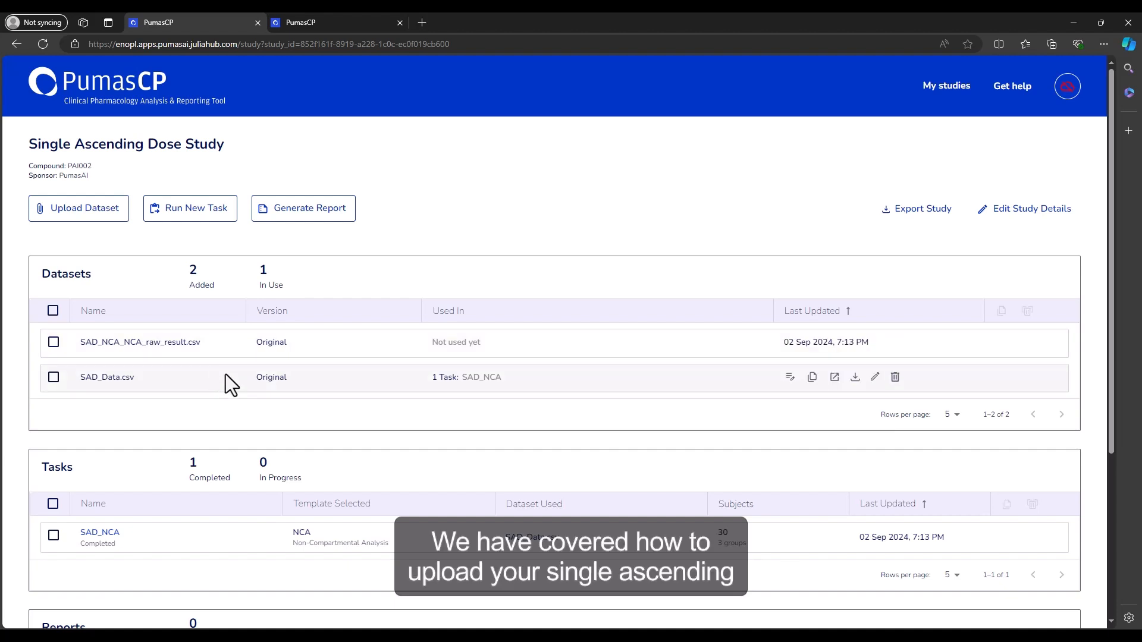